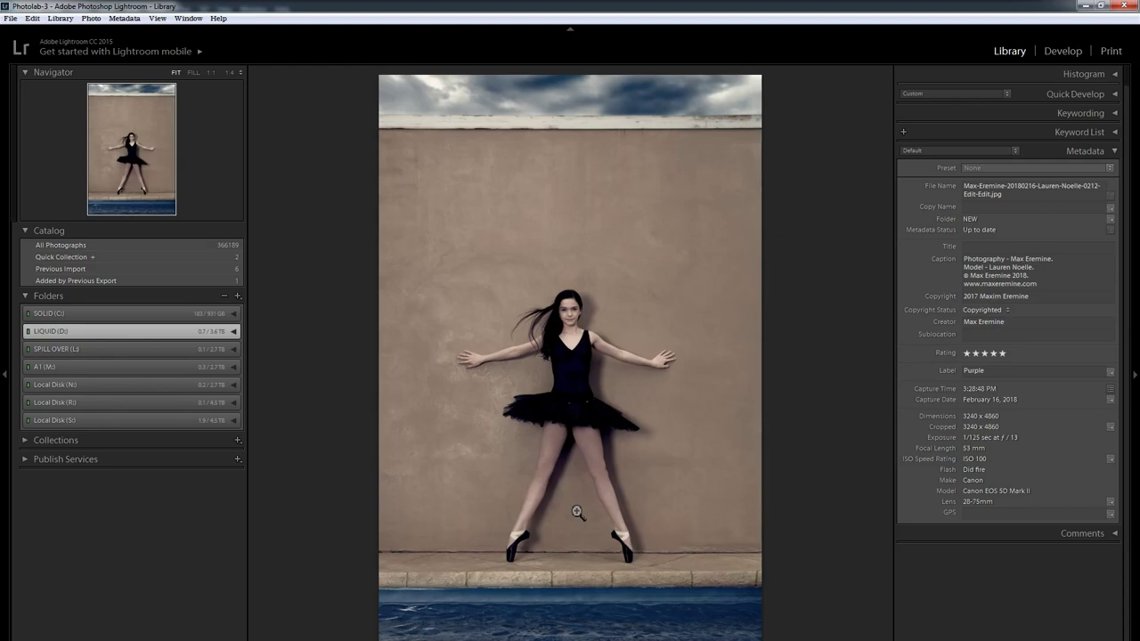
pyautogui.press('Right')
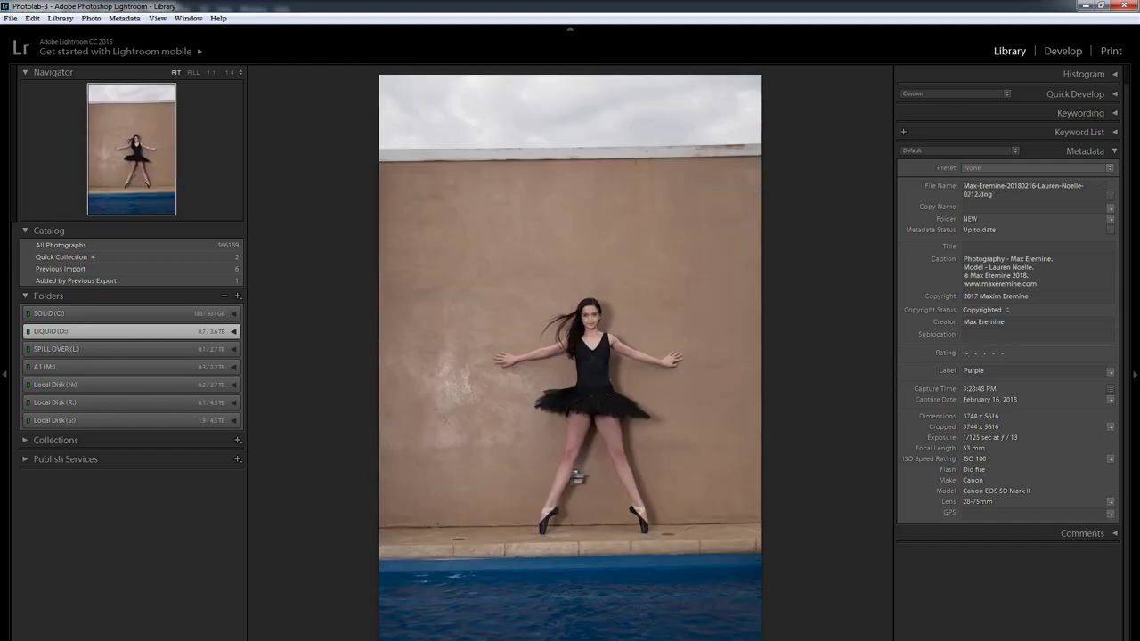
pyautogui.press('Left')
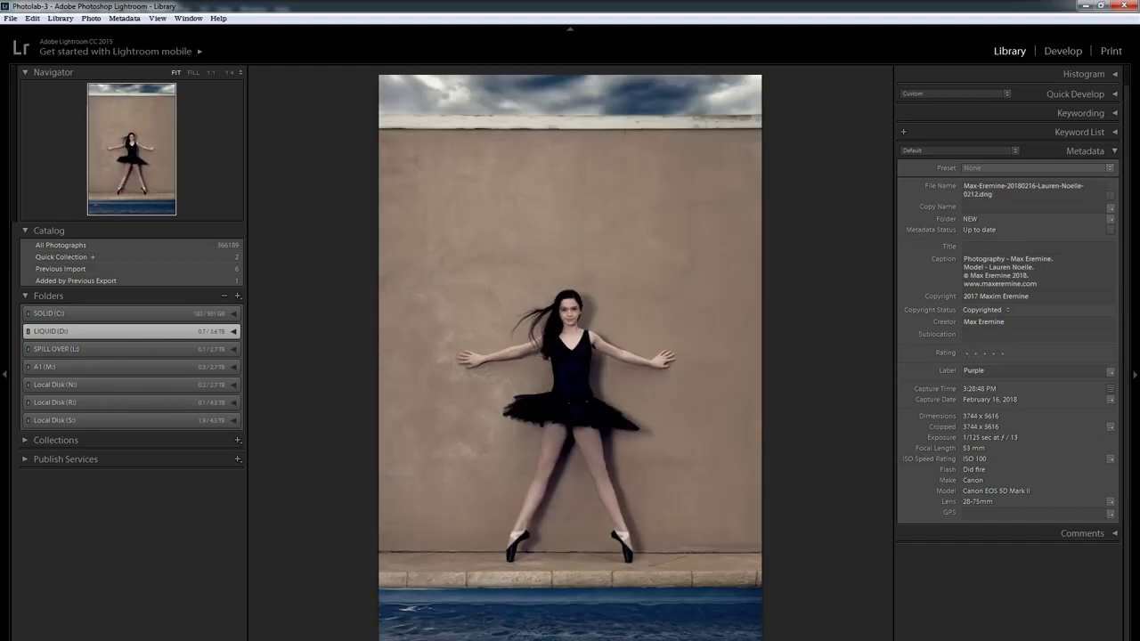
pyautogui.press('Right')
pyautogui.press('Left')
pyautogui.press('Left')
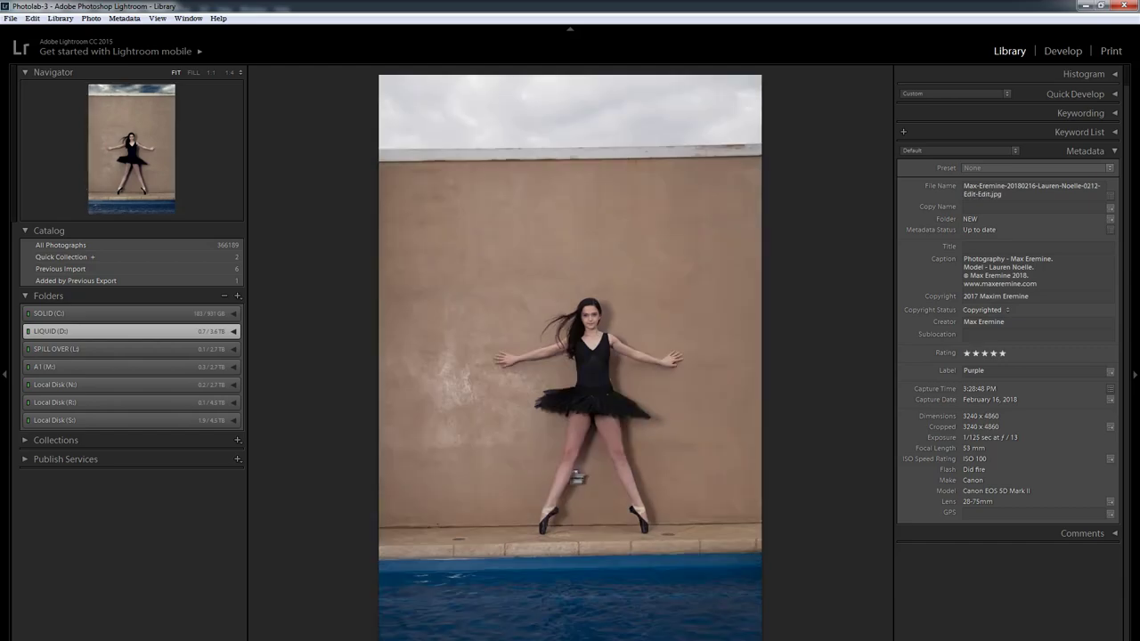
pyautogui.press('Right')
pyautogui.press('Left')
pyautogui.press('Right')
pyautogui.press('Left')
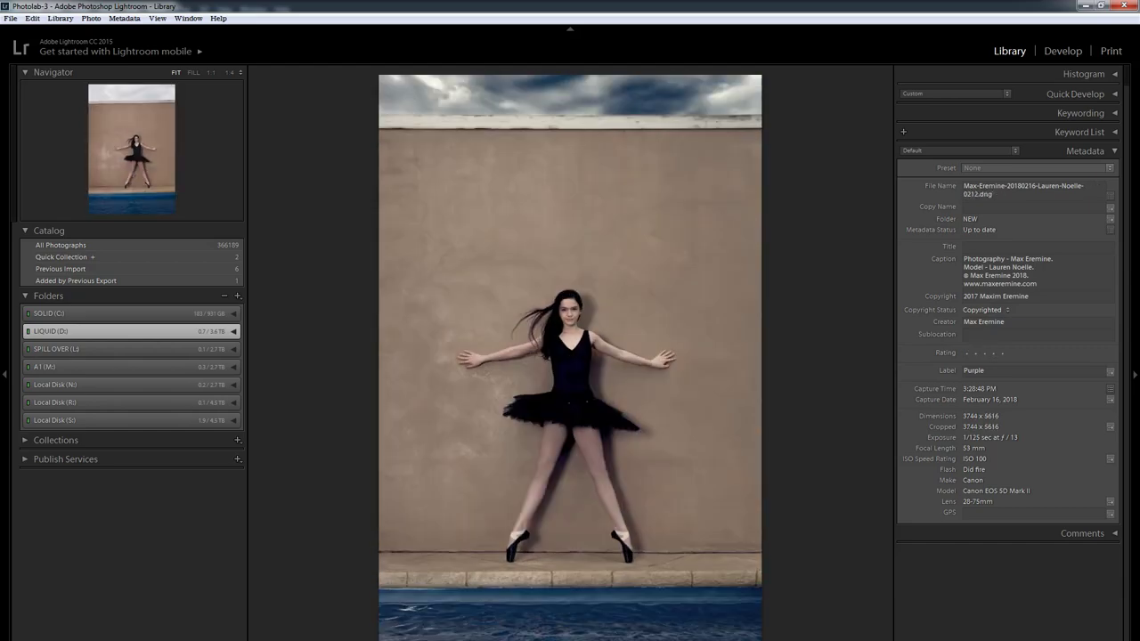
pyautogui.press('Right')
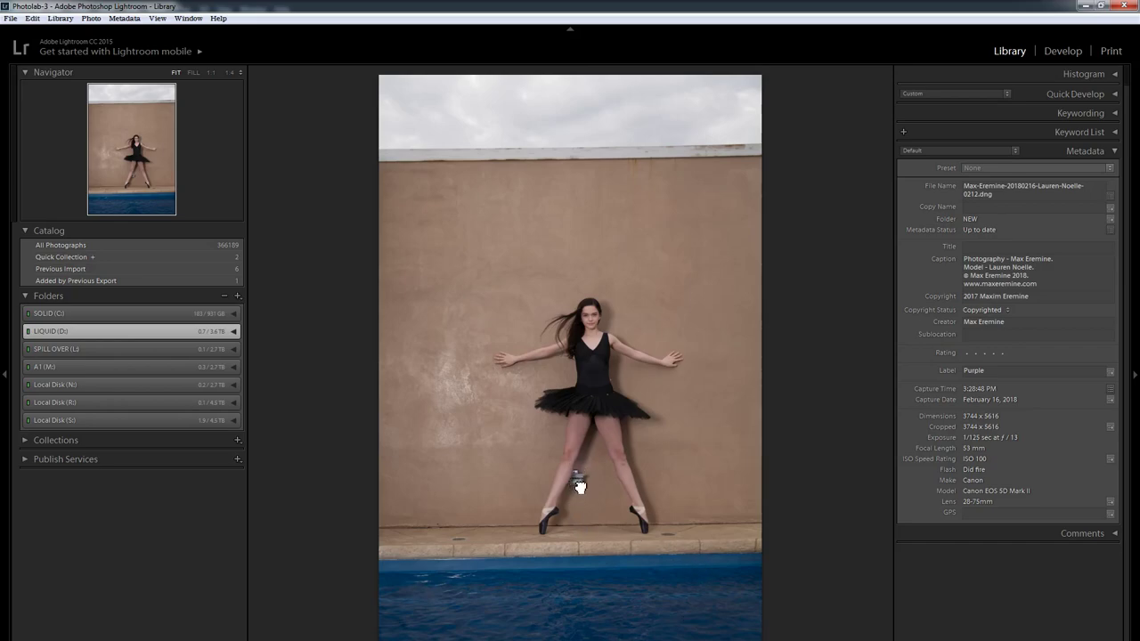
pyautogui.moveTo(579, 485)
pyautogui.mouseDown()
pyautogui.moveTo(585, 501)
pyautogui.moveTo(618, 490)
pyautogui.moveTo(601, 484)
pyautogui.mouseUp()
# Show the edited JPG, inspect the dancer's legs and shoe at 1:1, then fit the whole photo
pyautogui.press('Right')
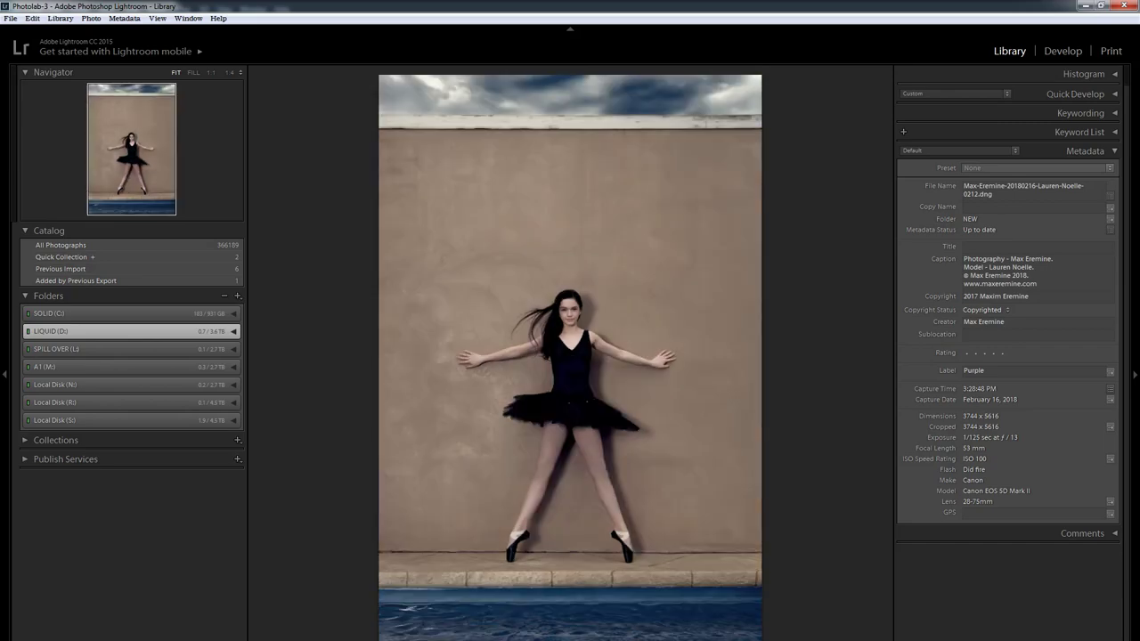
pyautogui.click(538, 514)
pyautogui.moveTo(562, 499); pyautogui.dragTo(606, 407)
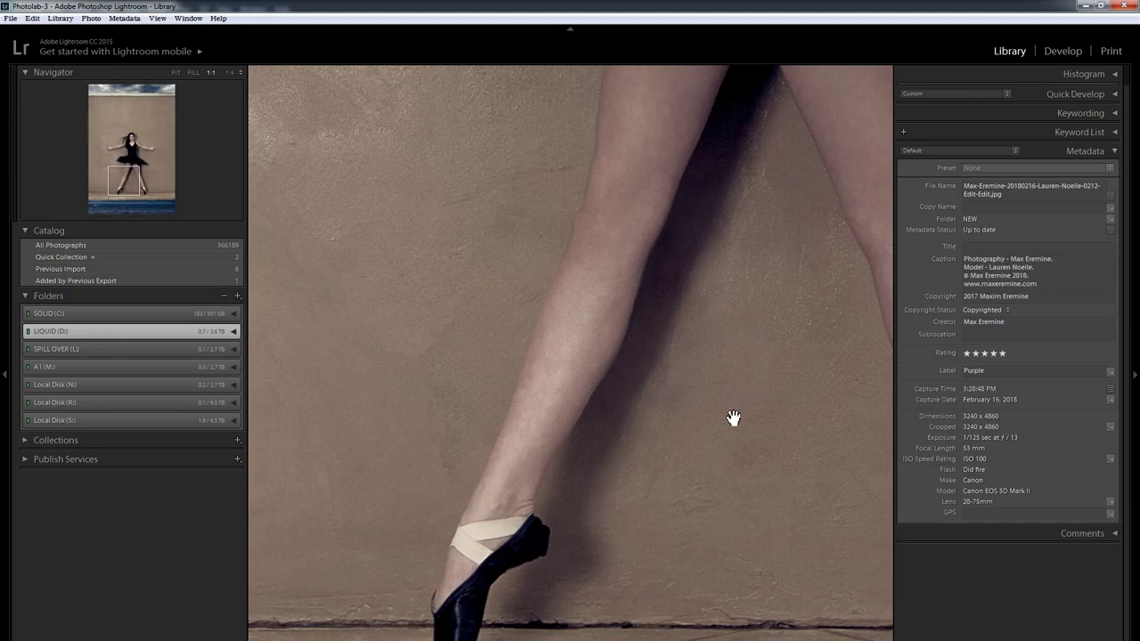
pyautogui.moveTo(733, 417); pyautogui.dragTo(674, 443)
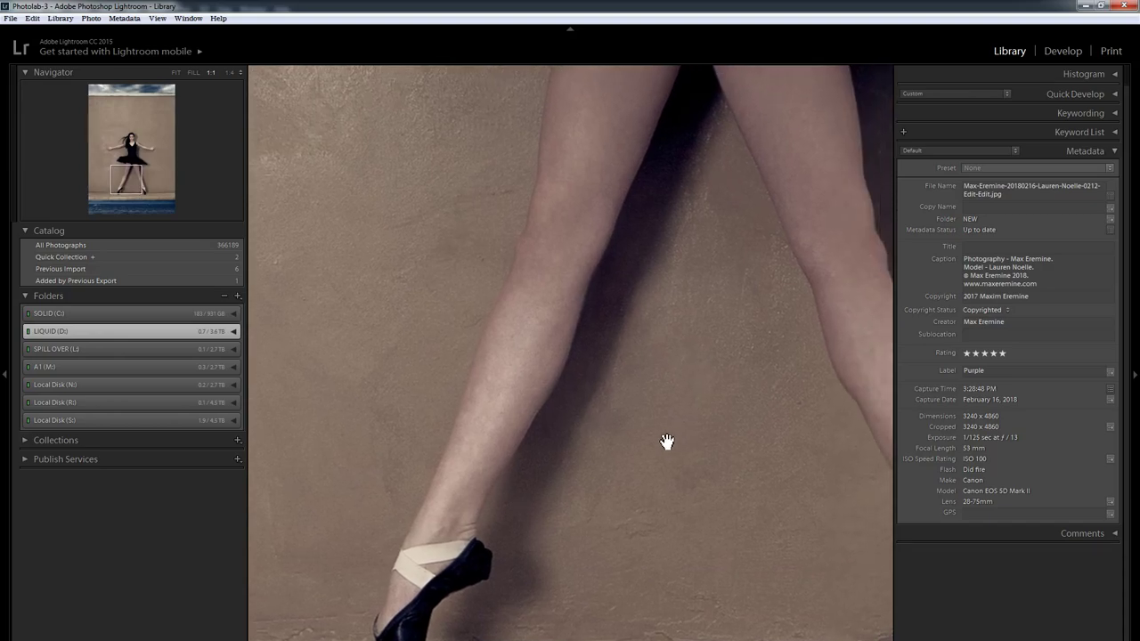
pyautogui.click(662, 442)
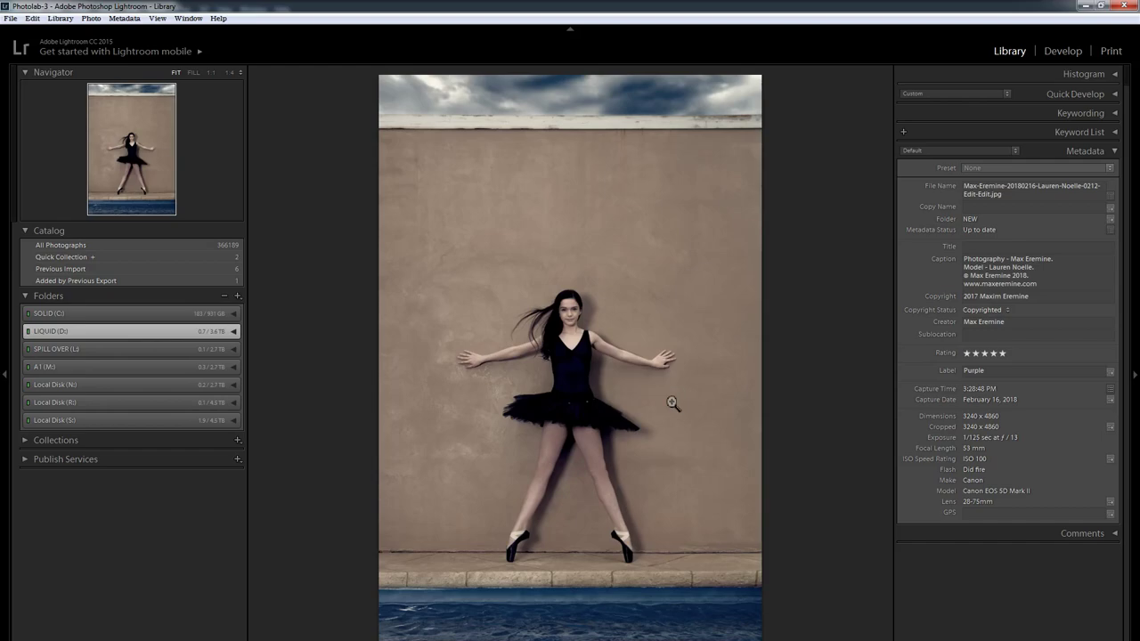
# Compare the original and edited versions, then send the original DNG to Edit in Adobe Photoshop
pyautogui.press('Left')
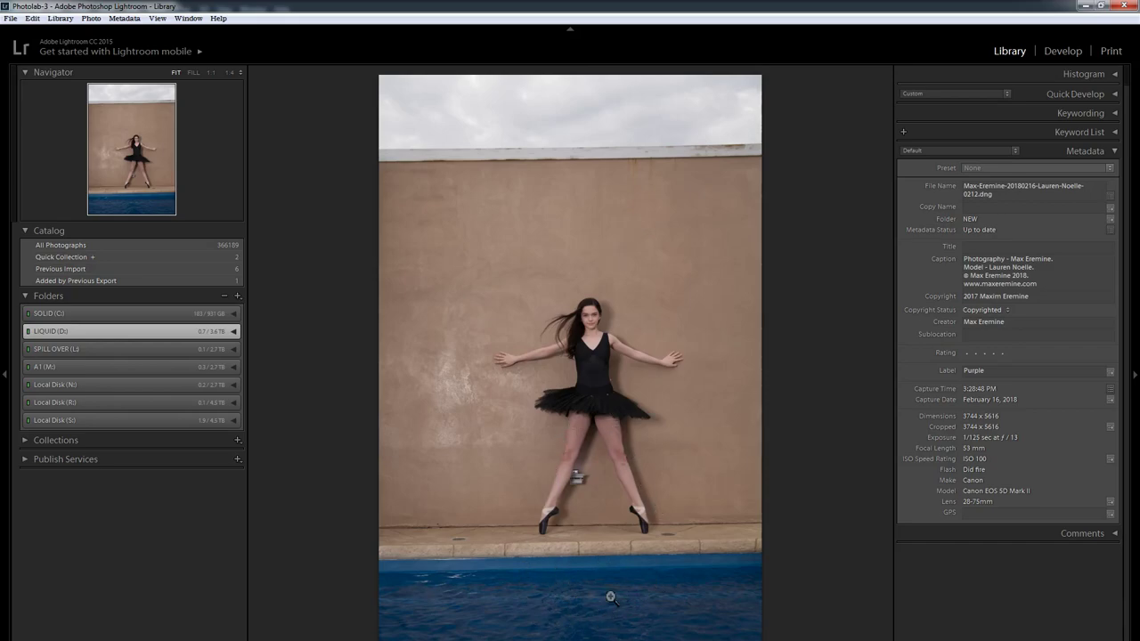
pyautogui.press('Right')
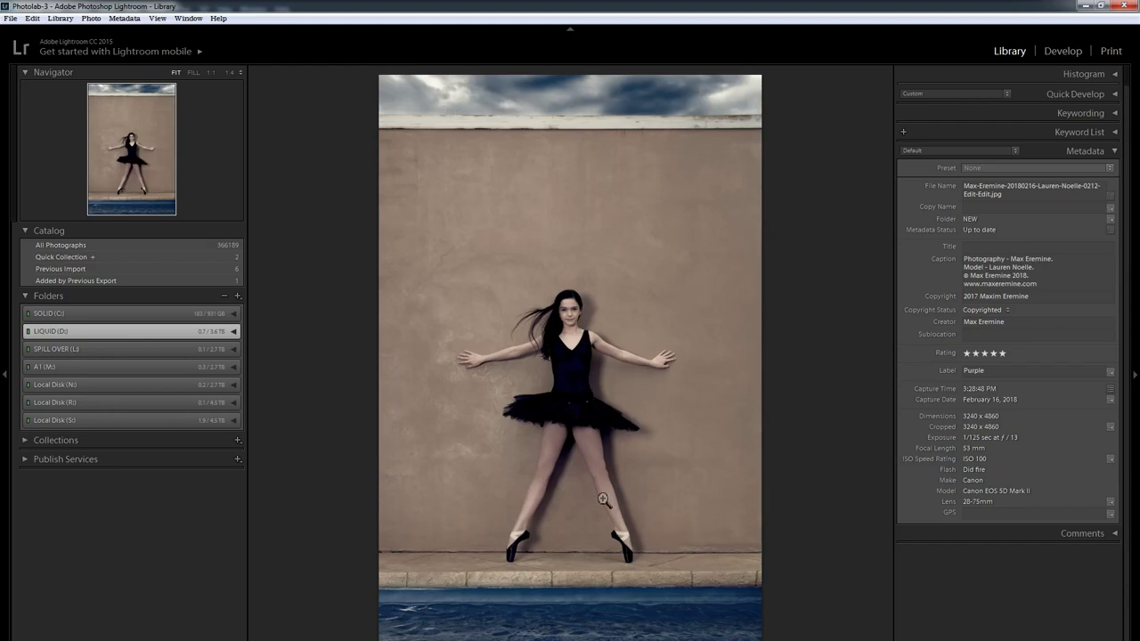
pyautogui.press('Right')
pyautogui.rightClick(539, 284)
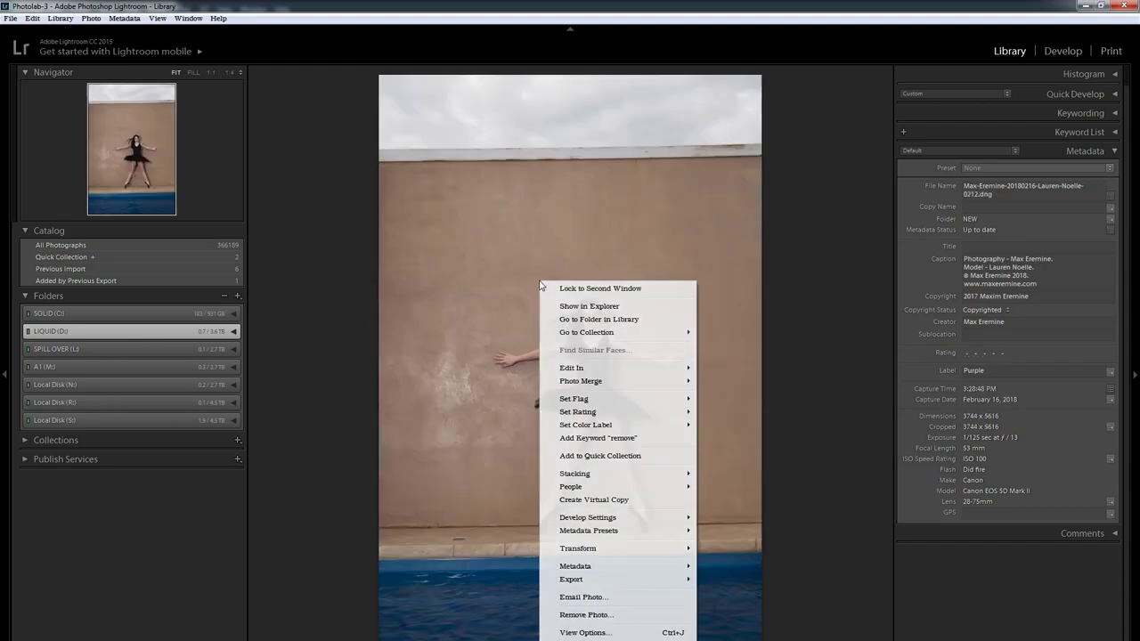
pyautogui.click(757, 367)
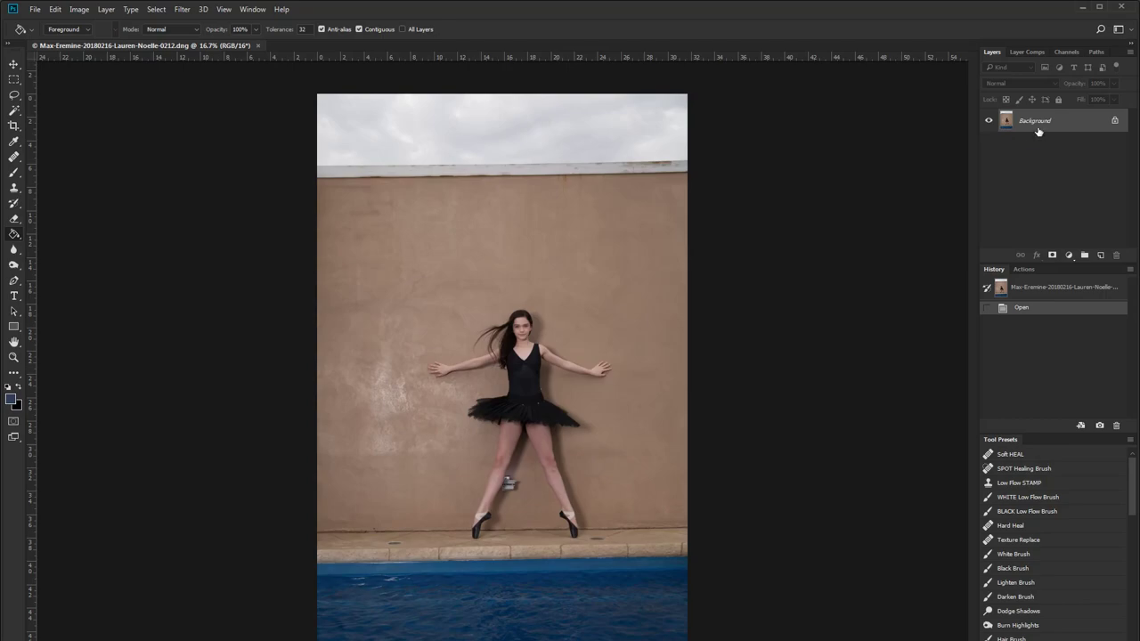
# Add a new Layer 1 and fill it with dark navy blue using the Paint Bucket
pyautogui.click(1100, 257)
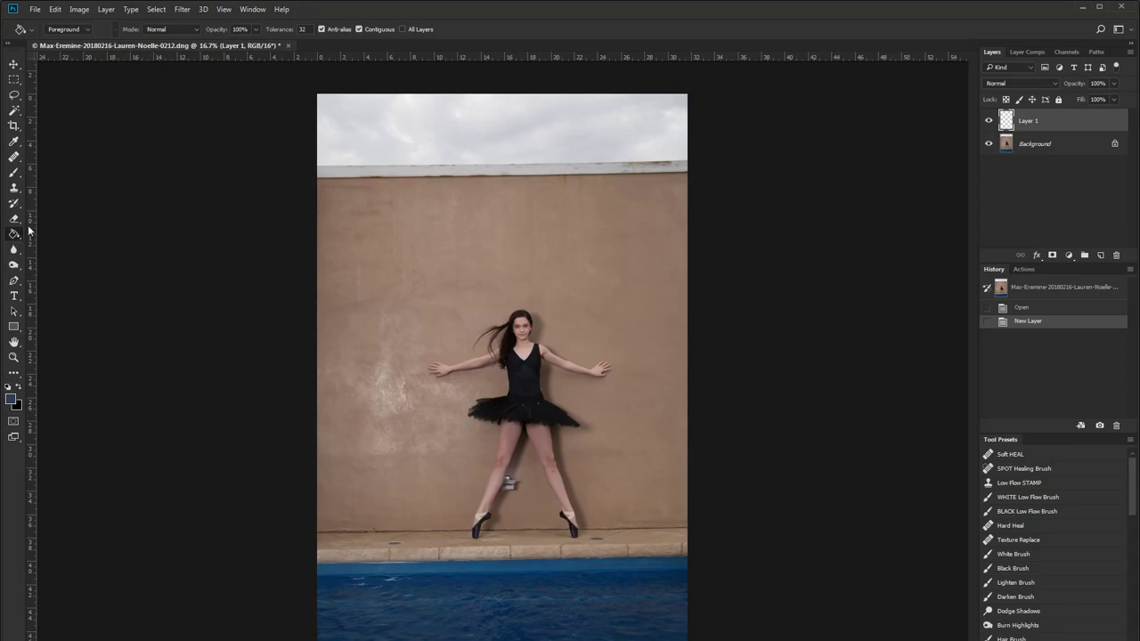
pyautogui.click(435, 298)
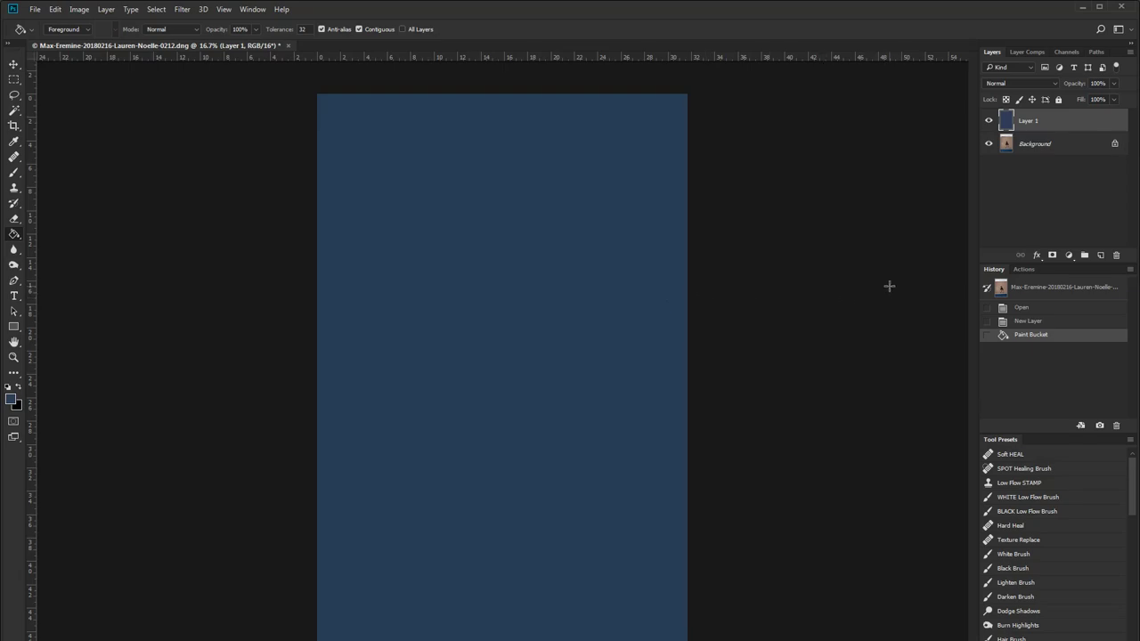
# Delete the blue below the sky line to leave a top navy band, then bring up Layer 1's context menu
pyautogui.press('m')
pyautogui.moveTo(688, 640); pyautogui.dragTo(123, 203)
pyautogui.press('Delete')
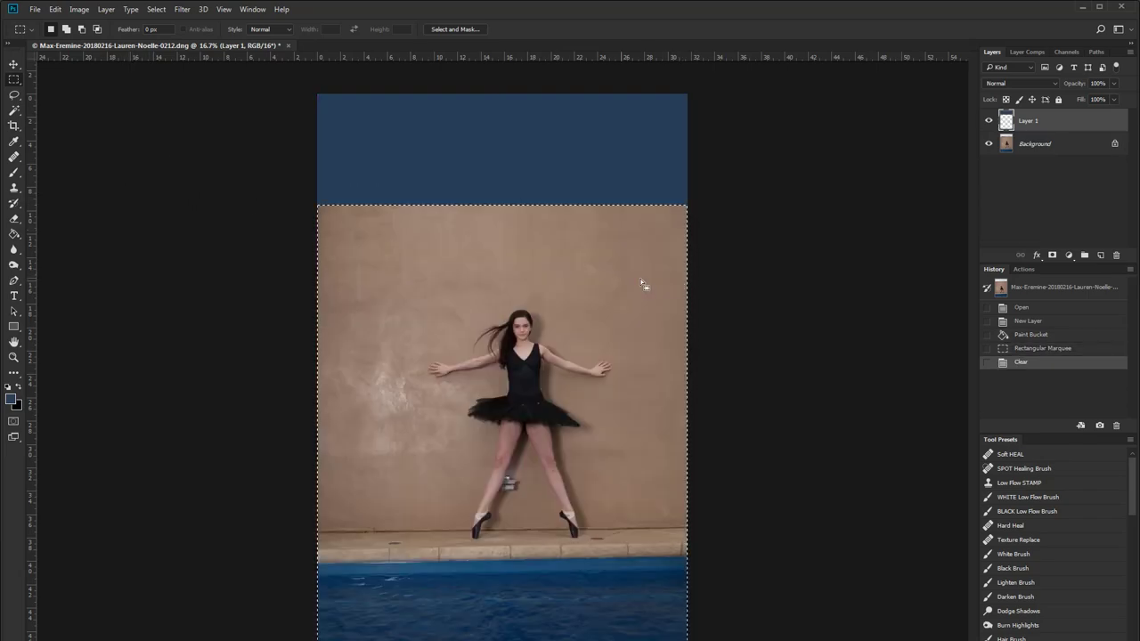
pyautogui.click(14, 94)
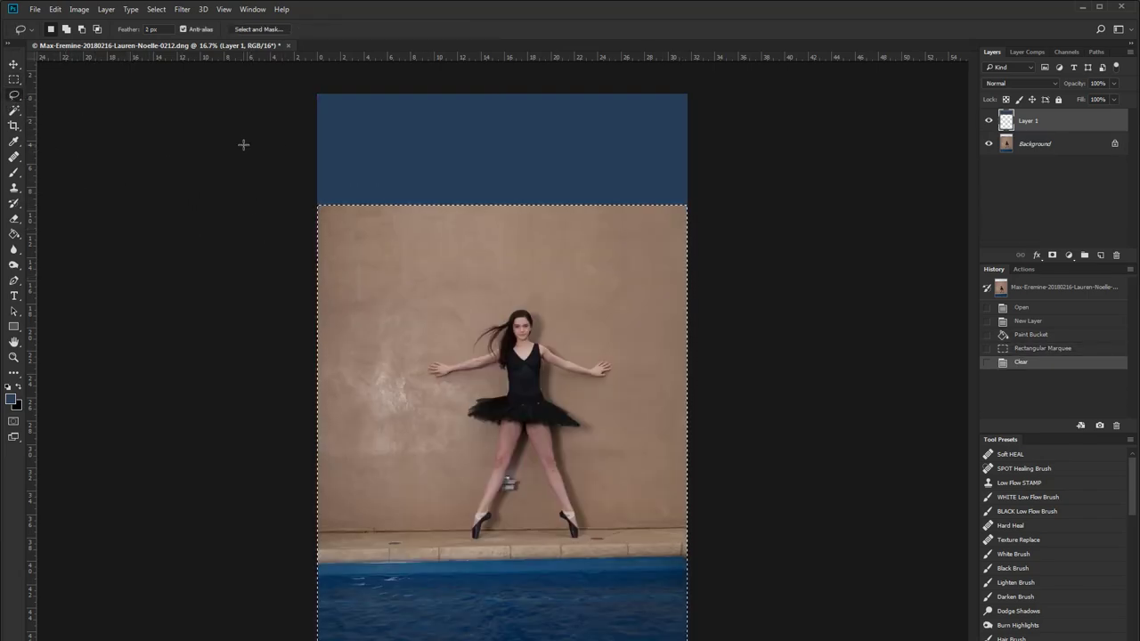
pyautogui.hotkey('ctrl', 'd')
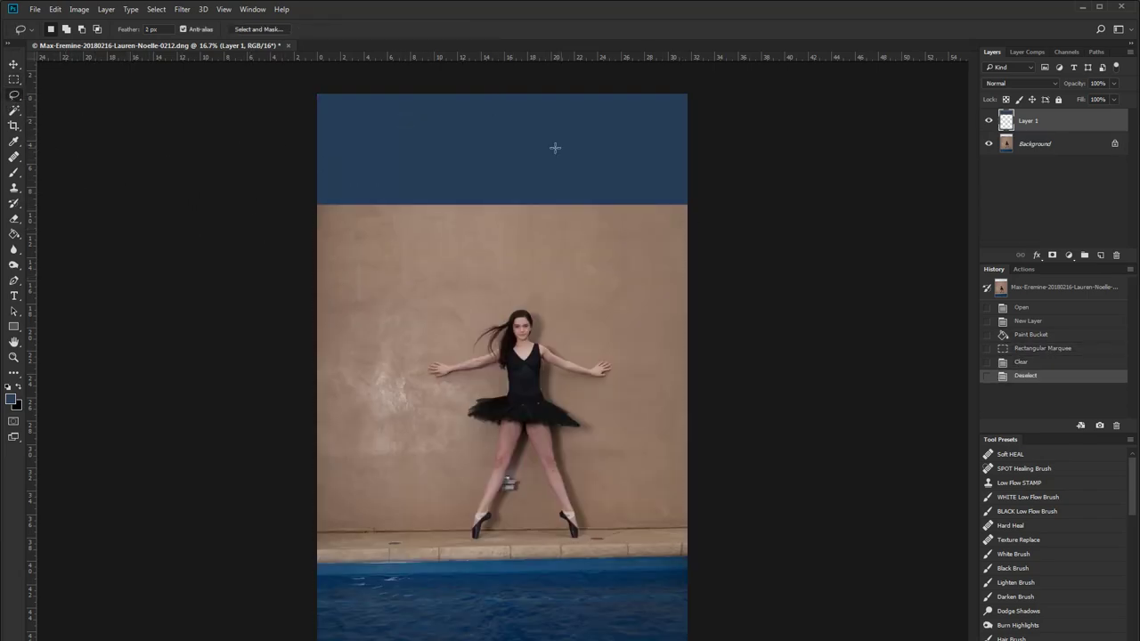
pyautogui.rightClick(1085, 123)
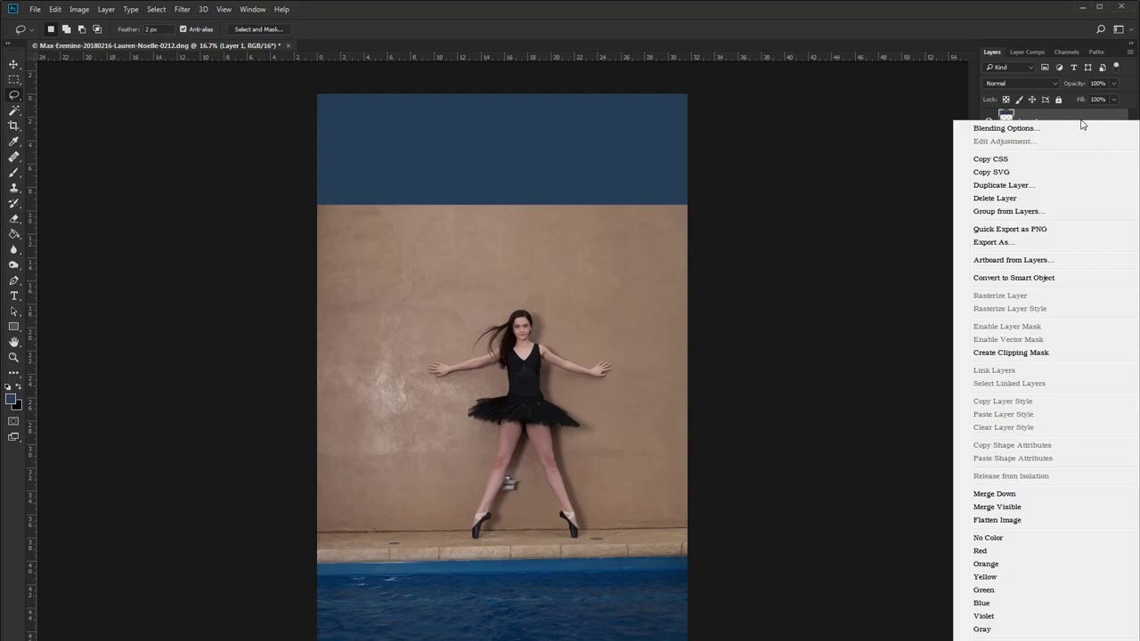
# In Blending Options, split the Underlying Layer white Blend If slider to 186/229 and apply
pyautogui.click(1068, 130)
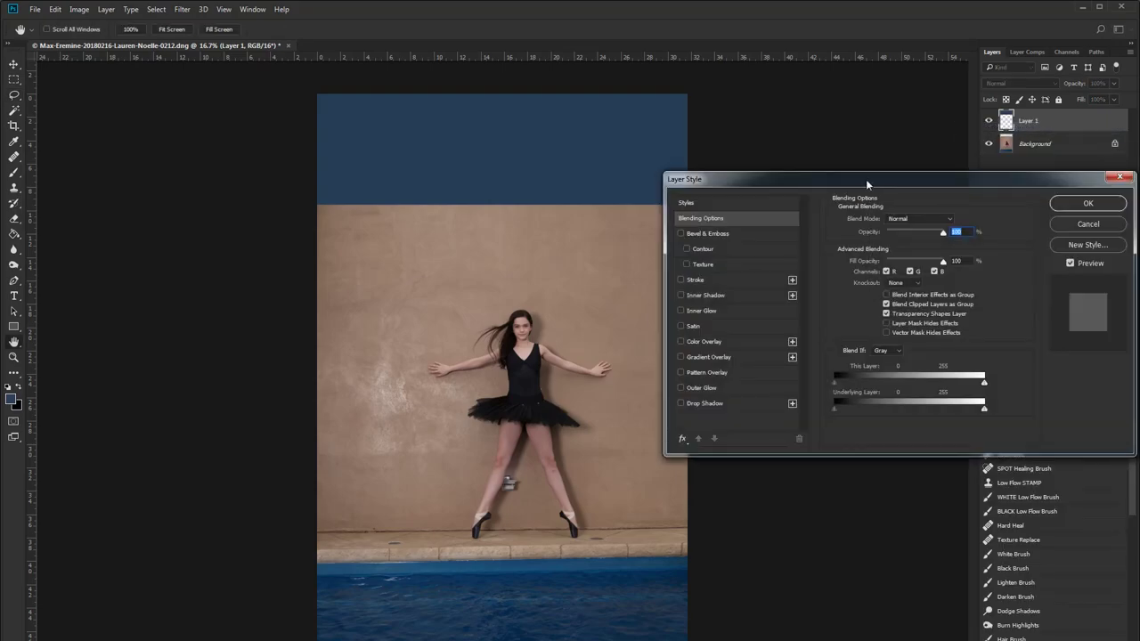
pyautogui.moveTo(865, 179); pyautogui.dragTo(854, 142)
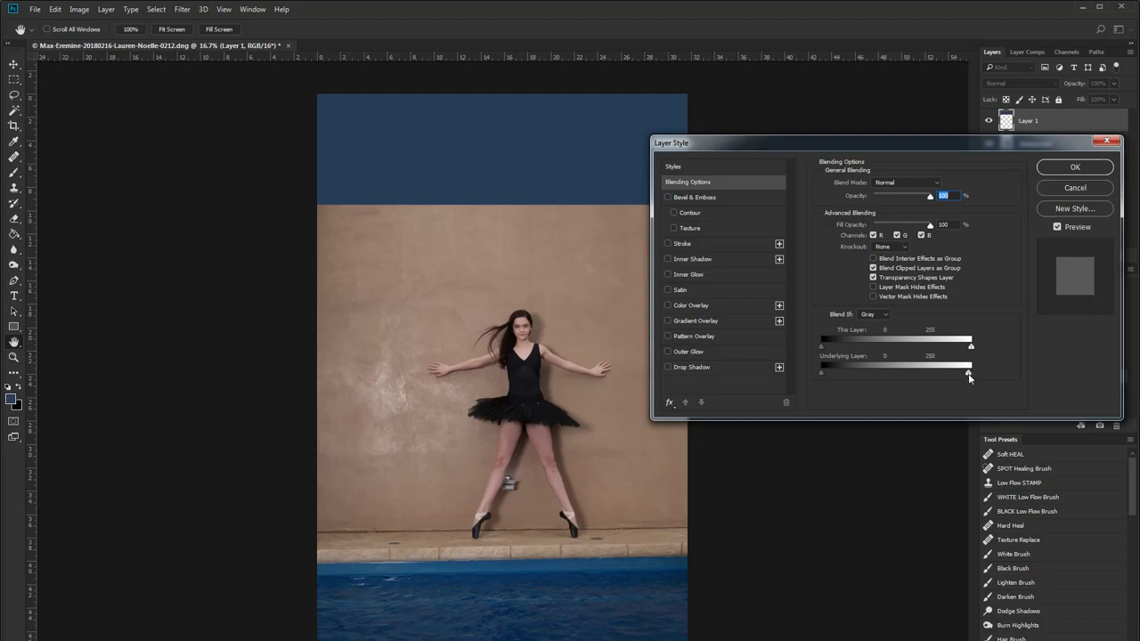
pyautogui.moveTo(967, 373); pyautogui.dragTo(946, 373)
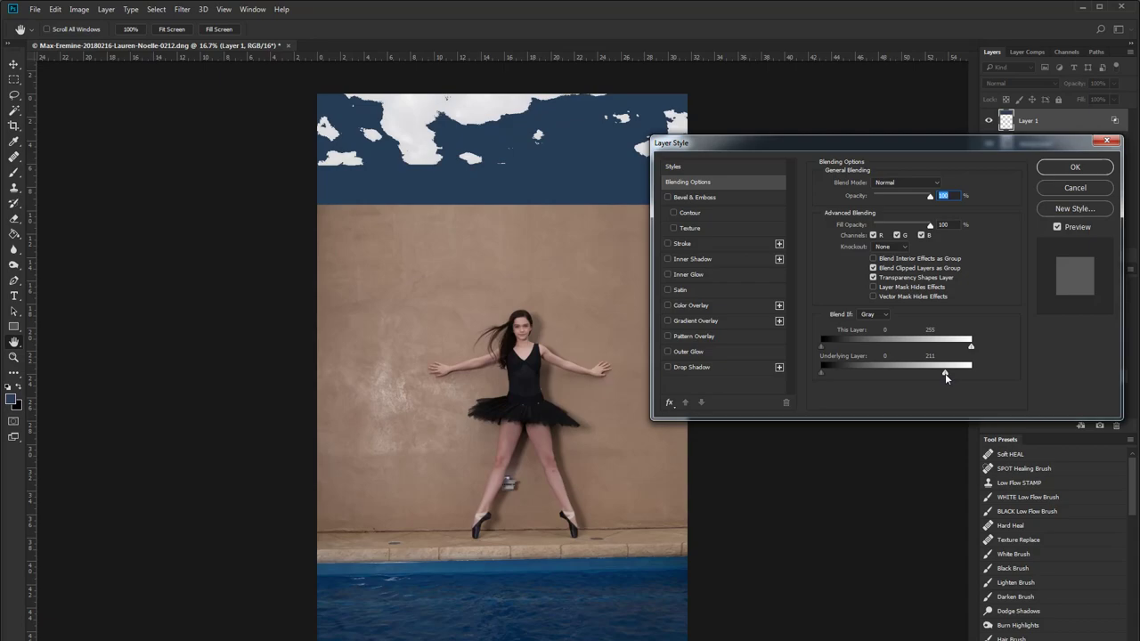
pyautogui.press('alt')
pyautogui.moveTo(945, 375)
pyautogui.mouseDown()
pyautogui.moveTo(954, 377)
pyautogui.moveTo(929, 375)
pyautogui.moveTo(961, 378)
pyautogui.mouseUp()
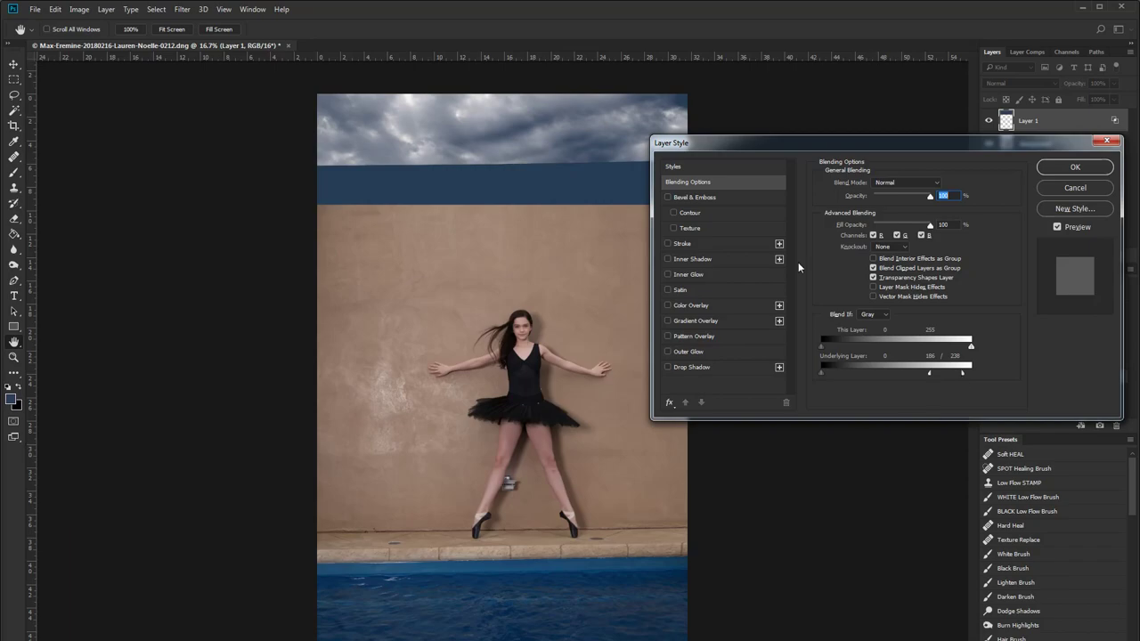
pyautogui.moveTo(964, 375); pyautogui.dragTo(951, 377)
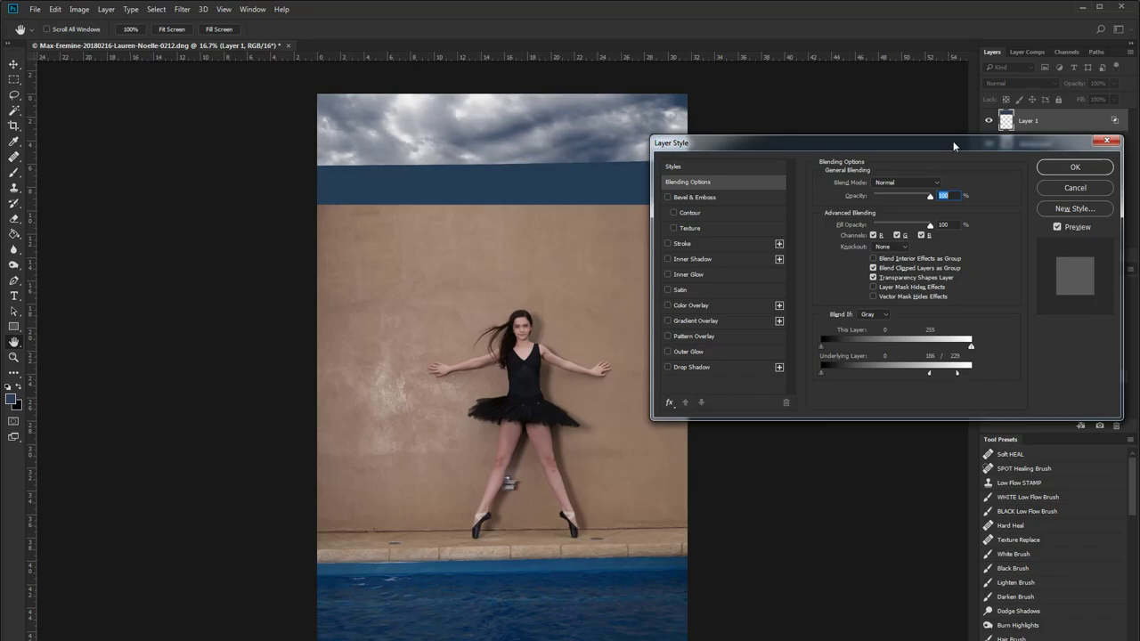
pyautogui.click(1073, 168)
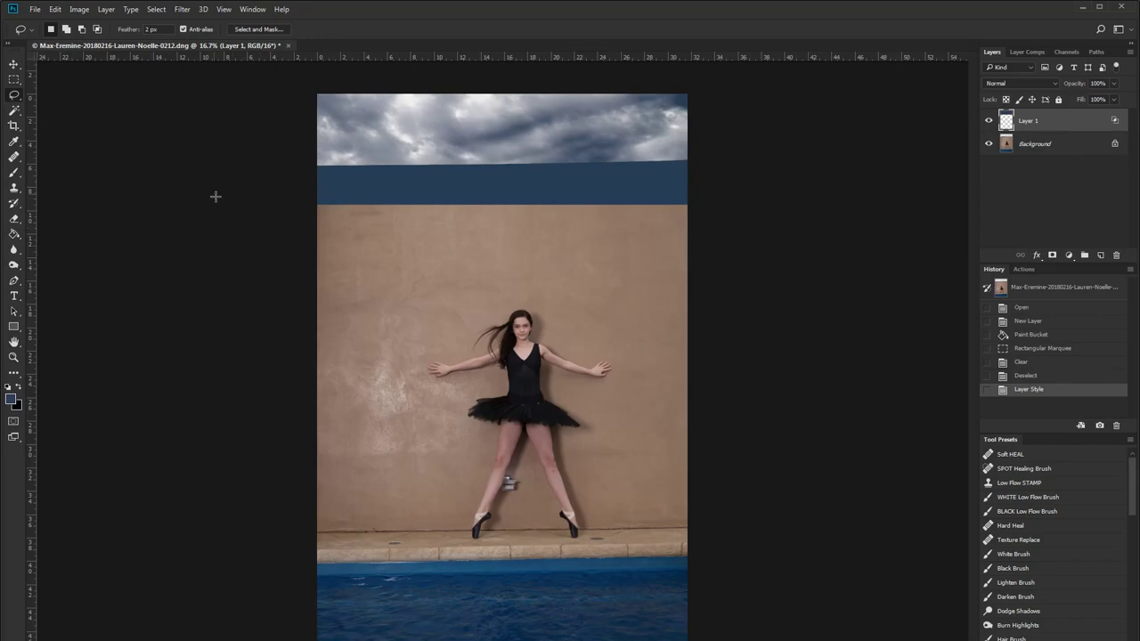
# Mask out Layer 1's blue band with a 250 black brush, then hide the layer to compare
pyautogui.click(13, 79)
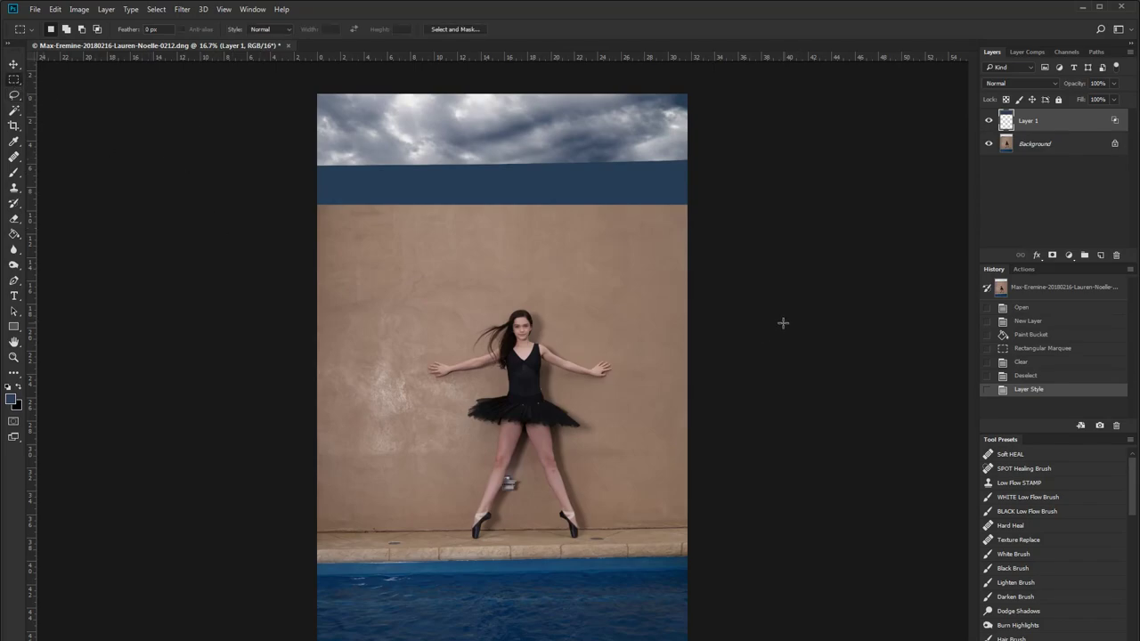
pyautogui.click(1052, 256)
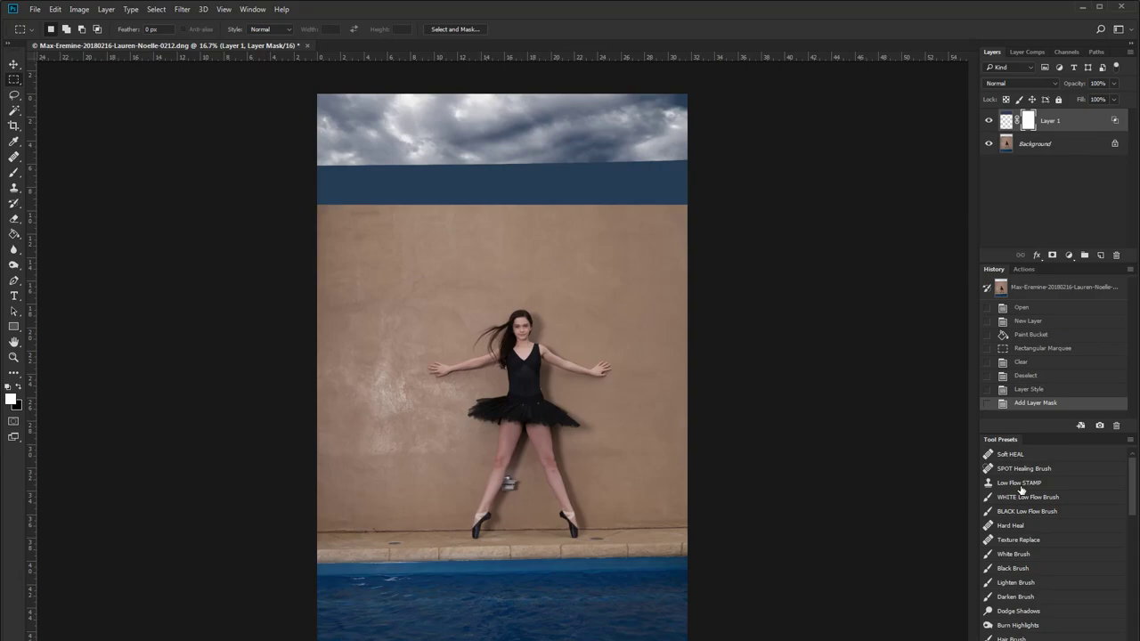
pyautogui.click(1029, 570)
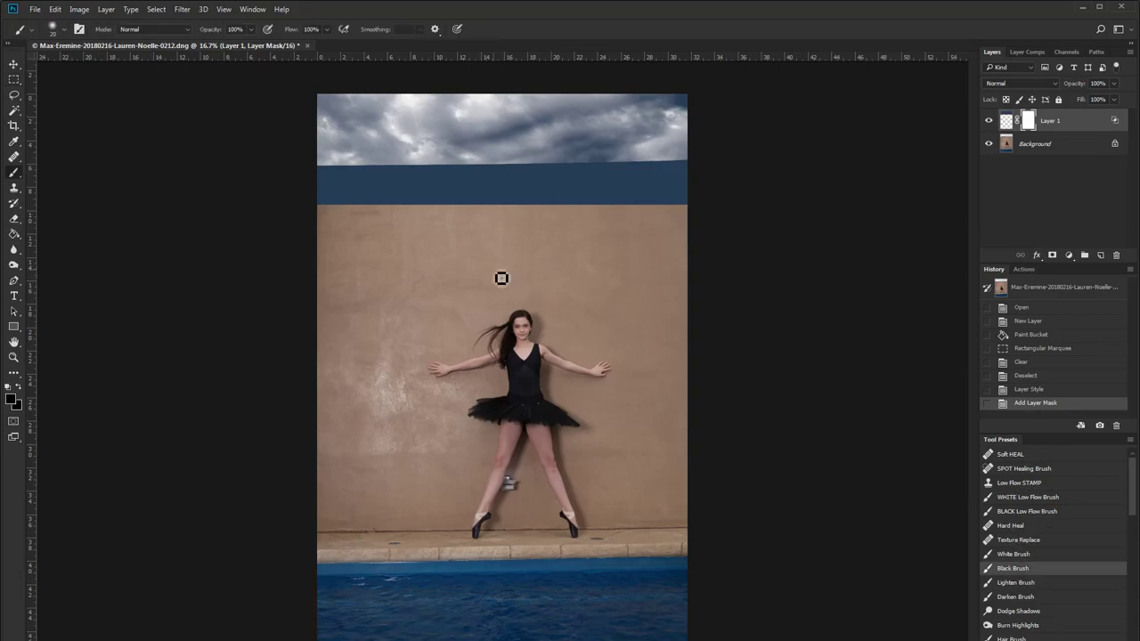
pyautogui.press(']')
pyautogui.press(']')
pyautogui.press(']')
pyautogui.press(']')
pyautogui.press(']')
pyautogui.press(']')
pyautogui.press(']')
pyautogui.press(']')
pyautogui.press(']')
pyautogui.press(']')
pyautogui.press(']')
pyautogui.press(']')
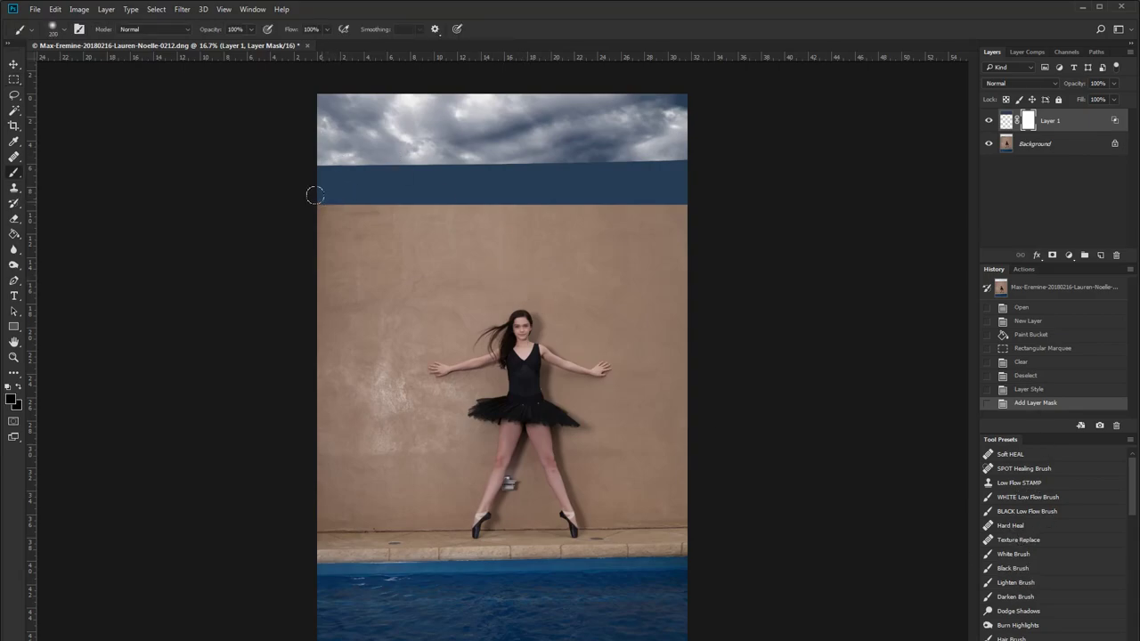
pyautogui.moveTo(312, 193)
pyautogui.mouseDown()
pyautogui.moveTo(702, 182)
pyautogui.moveTo(680, 160)
pyautogui.moveTo(611, 174)
pyautogui.moveTo(281, 182)
pyautogui.moveTo(614, 176)
pyautogui.moveTo(662, 171)
pyautogui.moveTo(282, 173)
pyautogui.mouseUp()
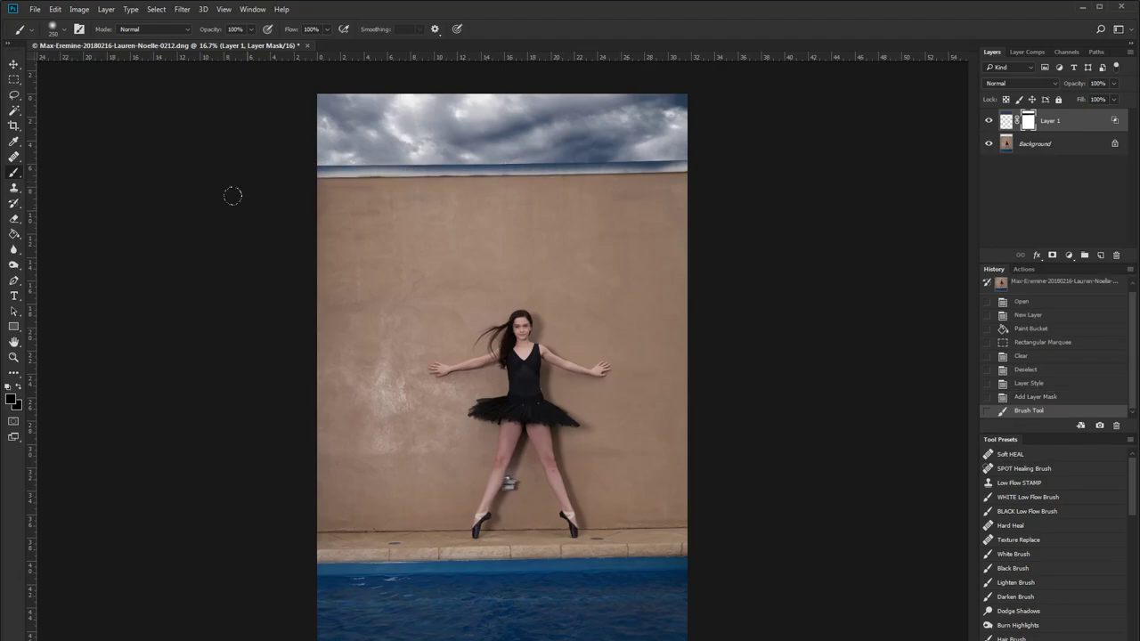
pyautogui.moveTo(502, 170)
pyautogui.mouseDown()
pyautogui.moveTo(655, 168)
pyautogui.moveTo(267, 172)
pyautogui.moveTo(666, 164)
pyautogui.moveTo(282, 168)
pyautogui.moveTo(293, 172)
pyautogui.mouseUp()
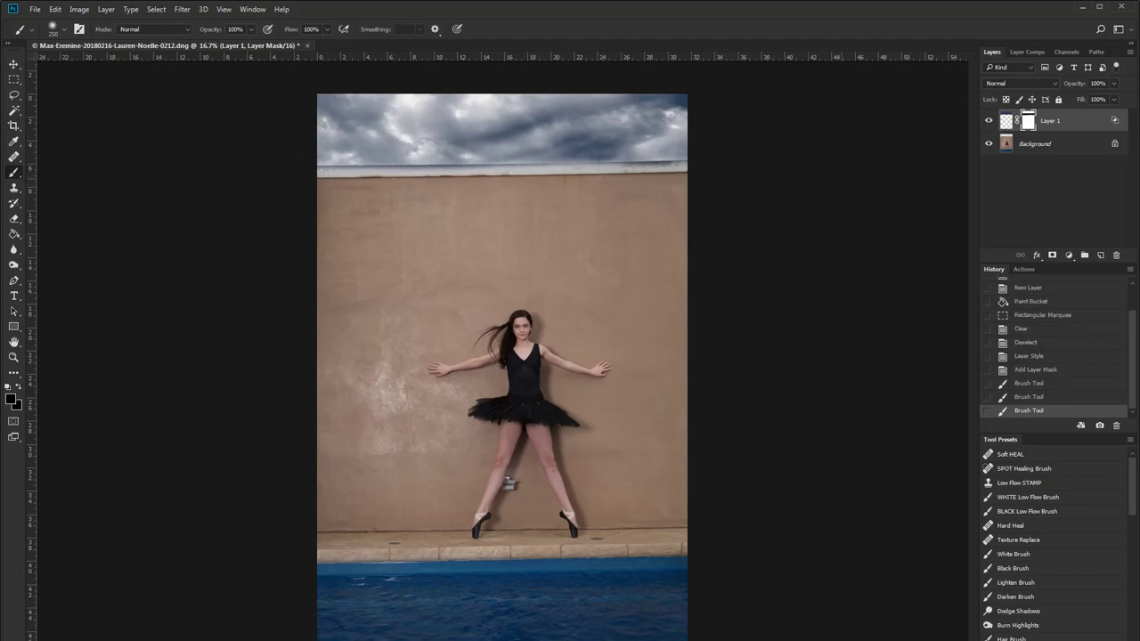
pyautogui.click(986, 122)
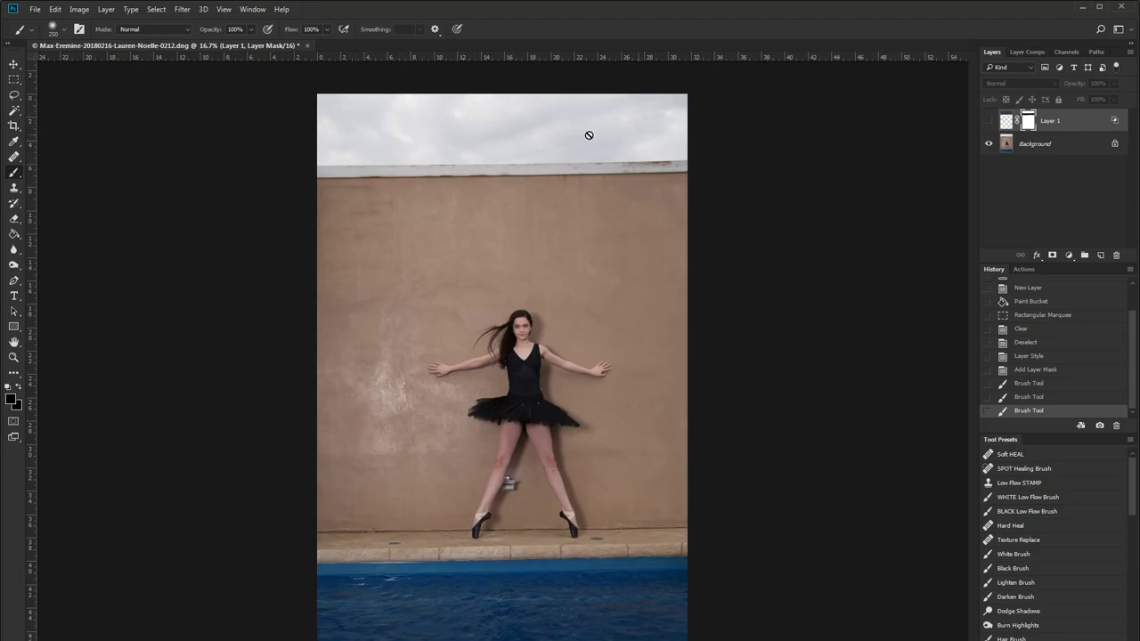
# Make Layer 1 visible again so the cloudy sky returns above the wall
pyautogui.click(988, 121)
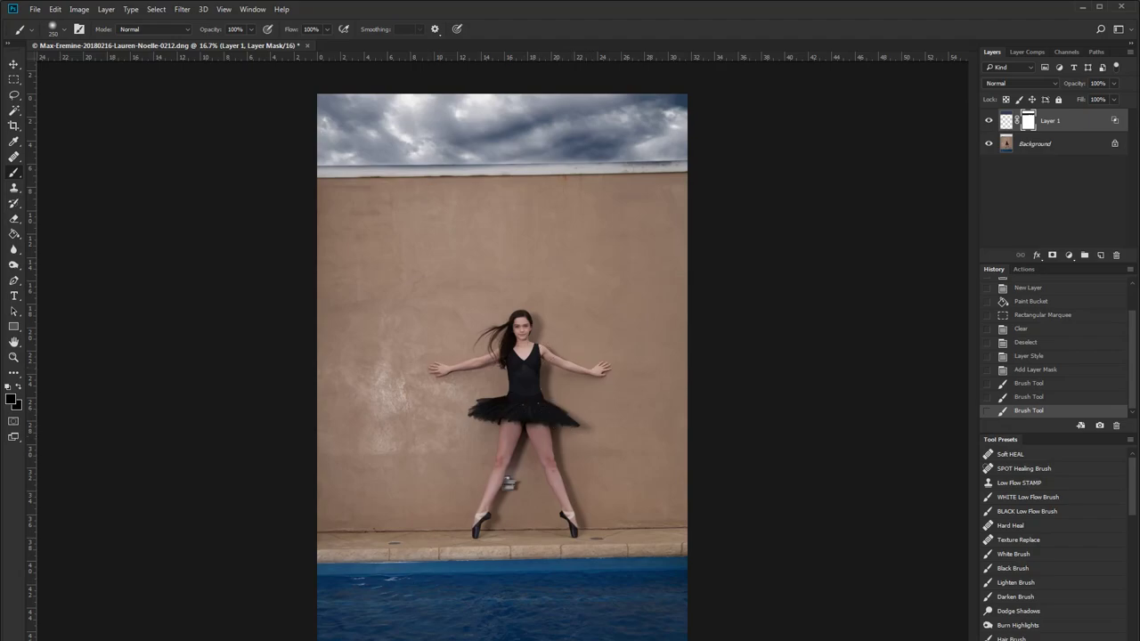
# Return to Lightroom and display the finished edited JPG in the Library
pyautogui.hotkey('alt', 'Tab')
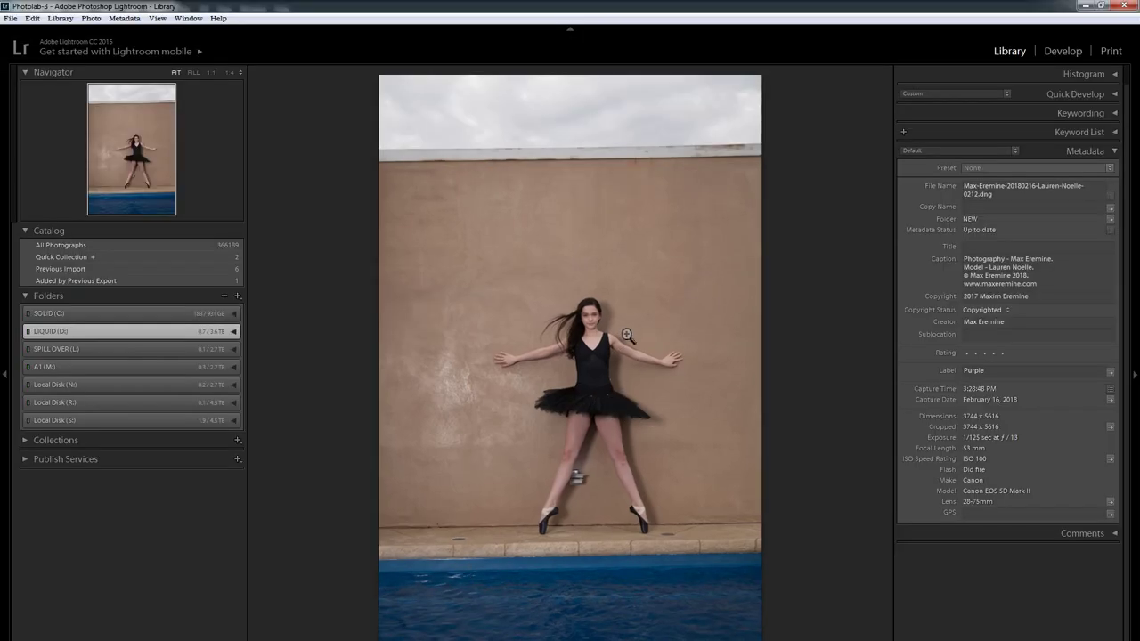
pyautogui.press('Right')
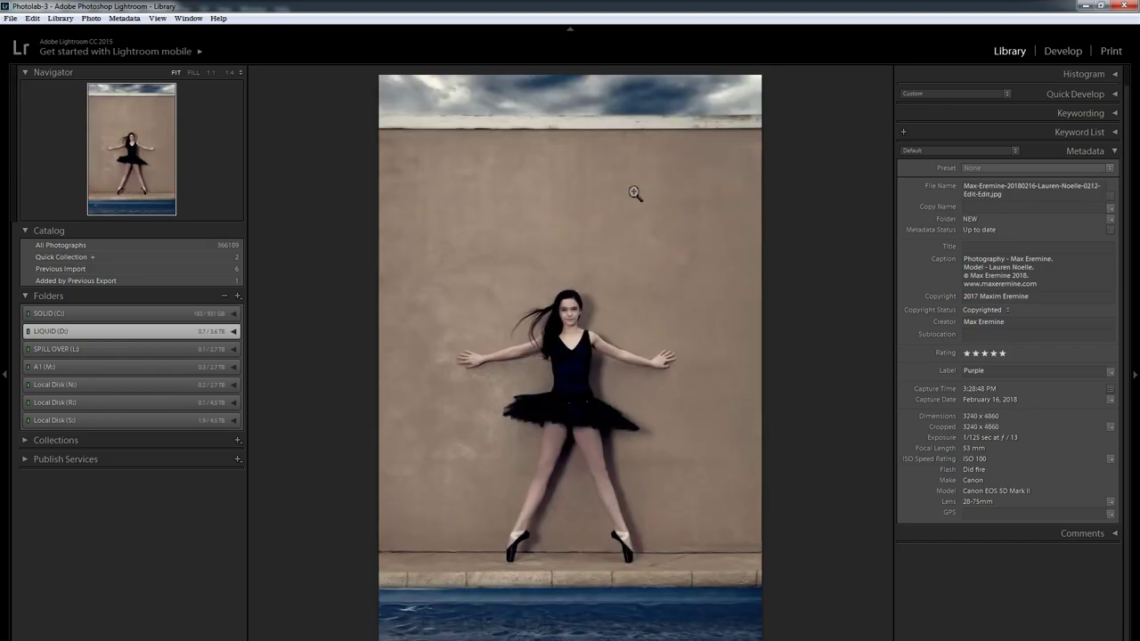